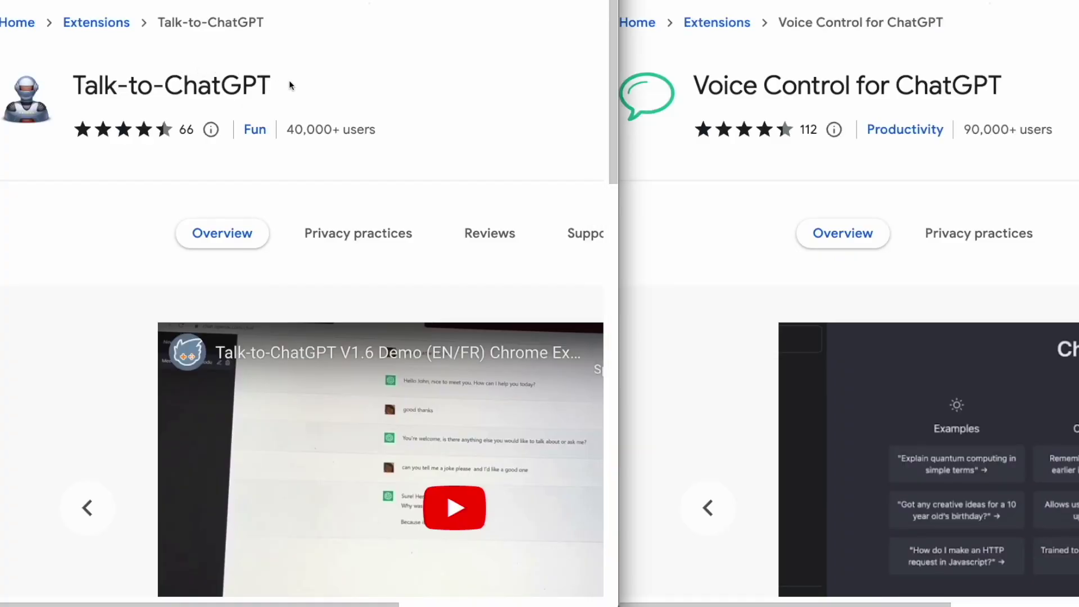
Compare the Talk-to-ChatGPT and Voice Control for ChatGPT extension pages in the Chrome Web Store, highlighting each extension's name.
drag(290, 84, 80, 75)
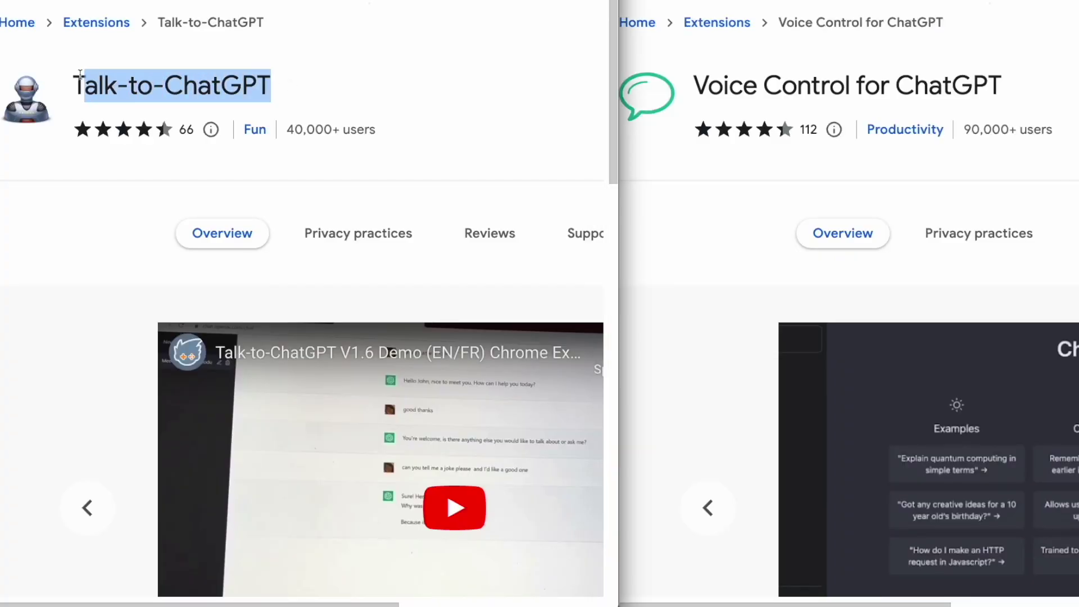
click(703, 79)
drag(699, 77, 1025, 85)
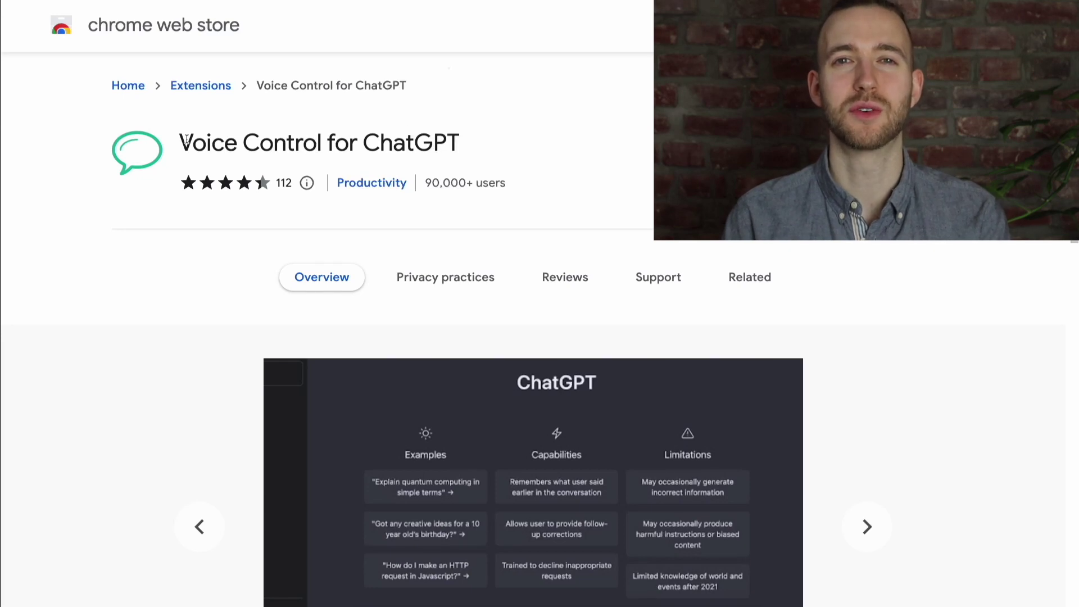
drag(192, 143, 460, 159)
click(460, 157)
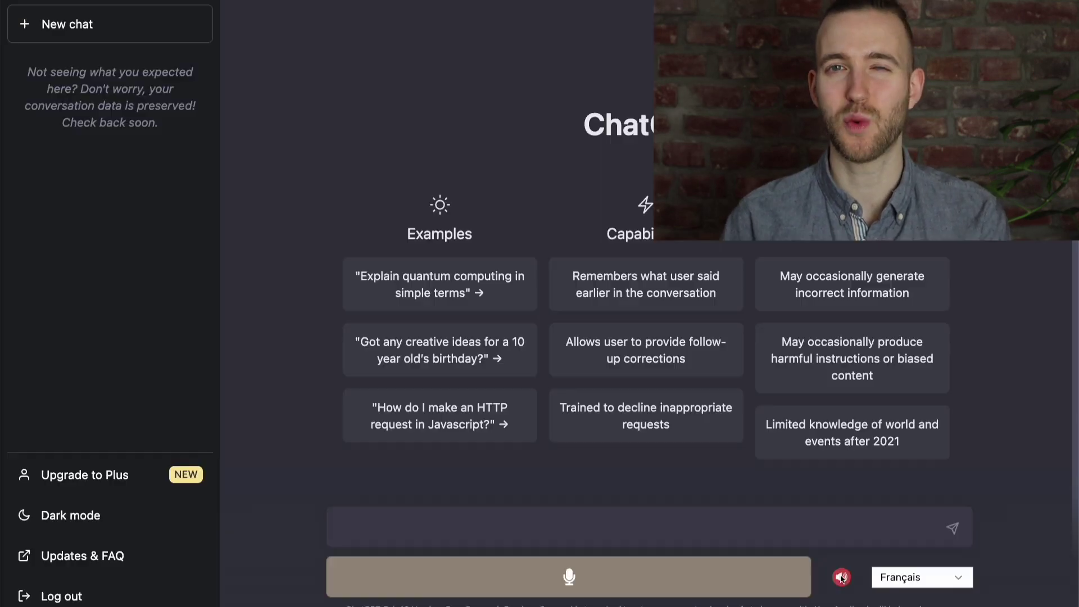
Browse the voice languages that Voice Control offers on the ChatGPT page.
click(922, 576)
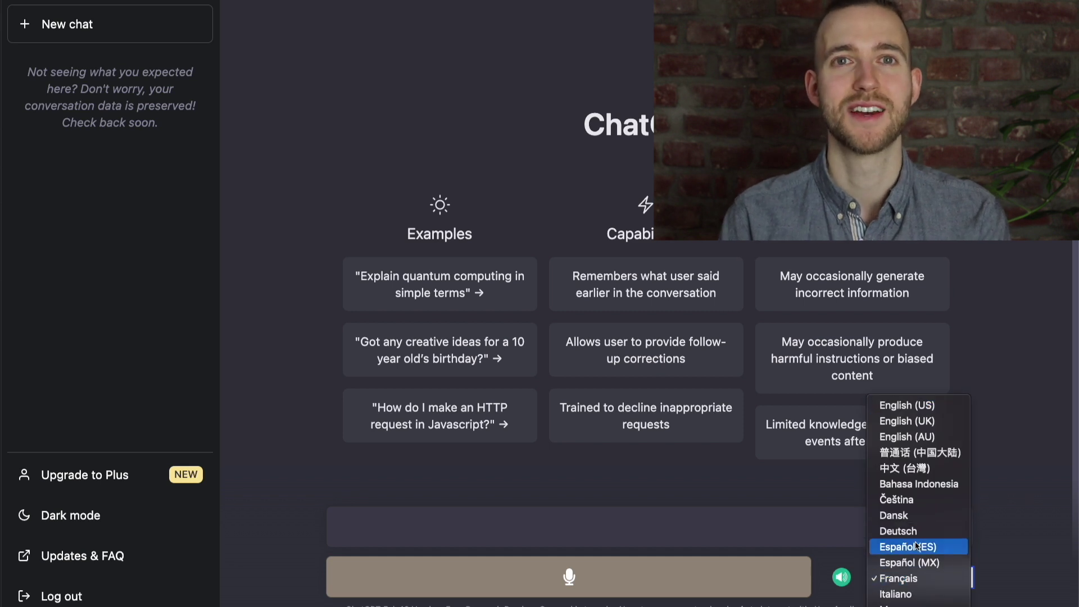
scroll(897, 583, down, 5)
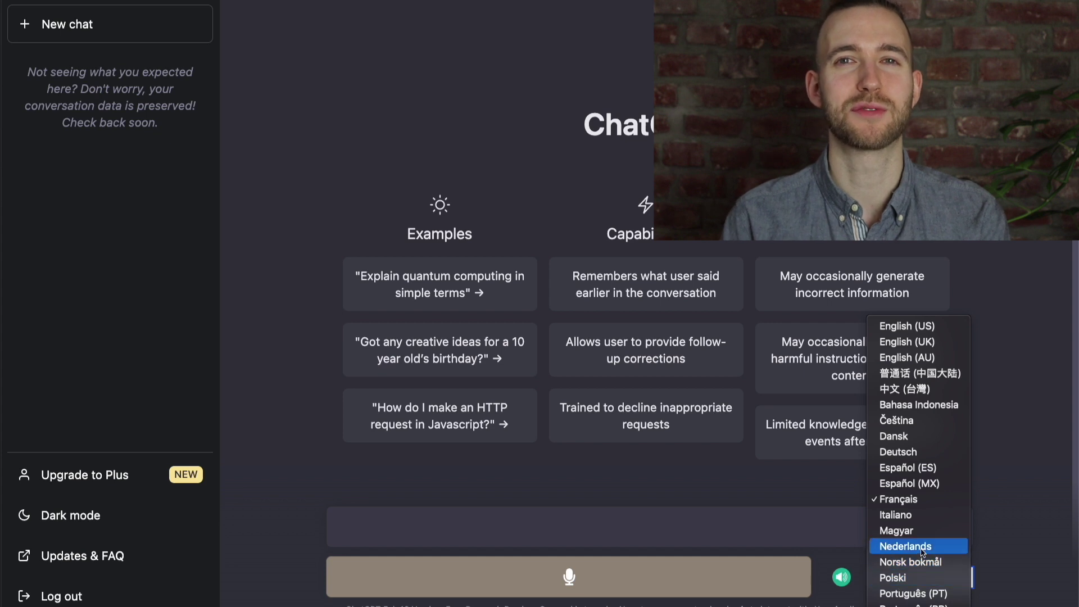
click(884, 438)
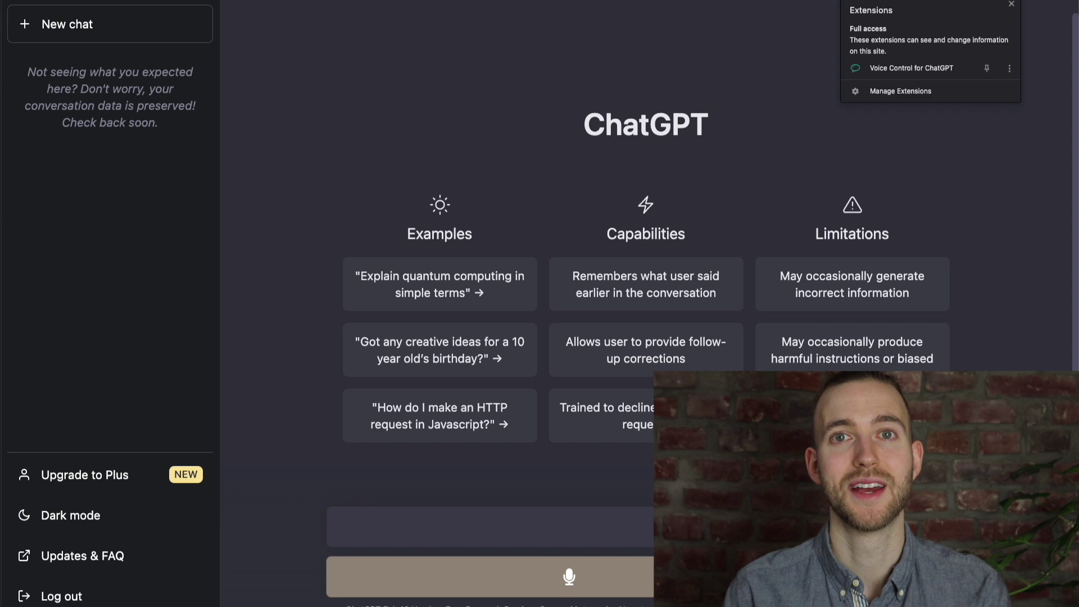
Lower the read-aloud speed in the Voice Control for ChatGPT extension's settings.
click(893, 68)
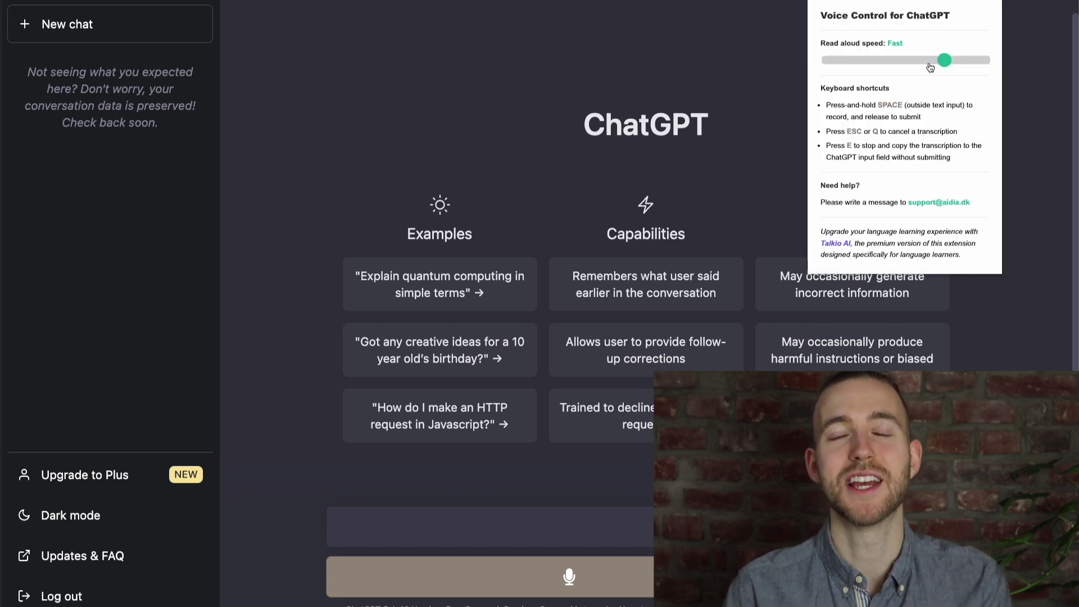
drag(945, 65, 888, 63)
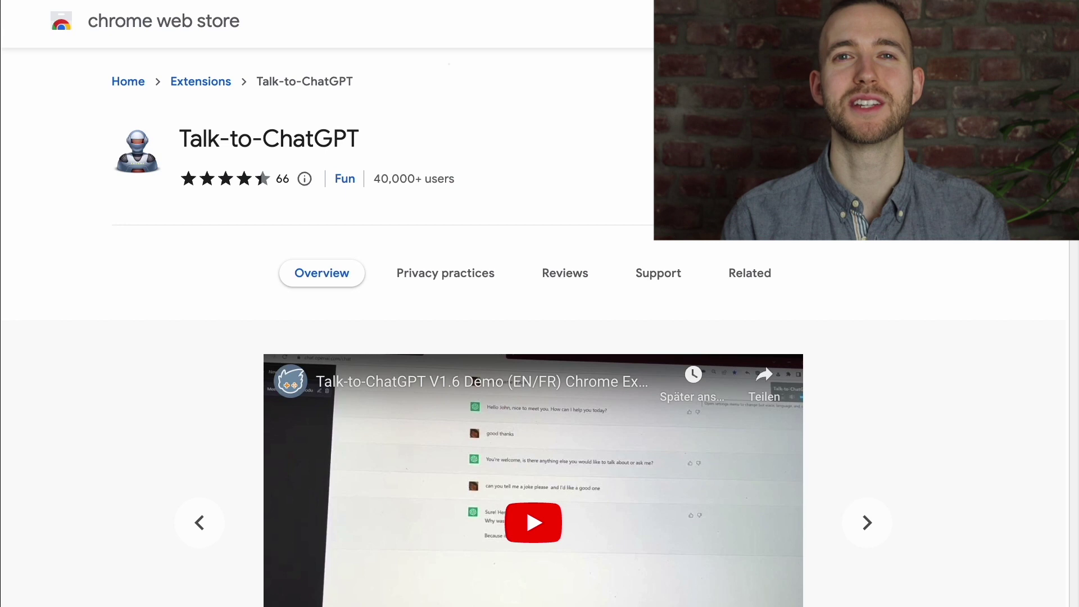
Review the Talk-to-ChatGPT extension's overview description and preview media in the Chrome Web Store.
scroll(533, 337, down, 4)
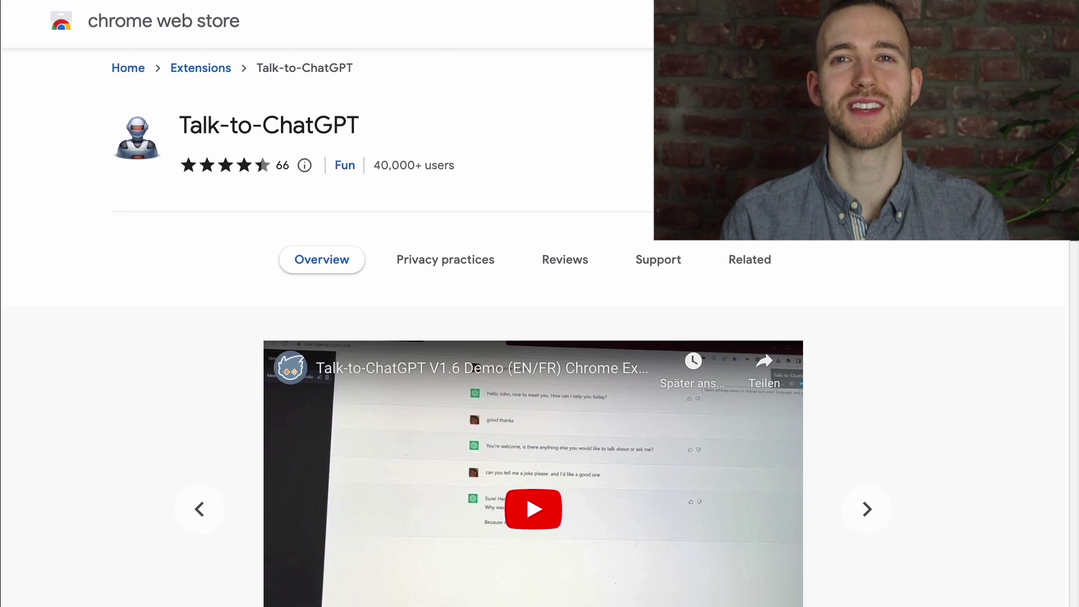
scroll(1056, 337, down, 9)
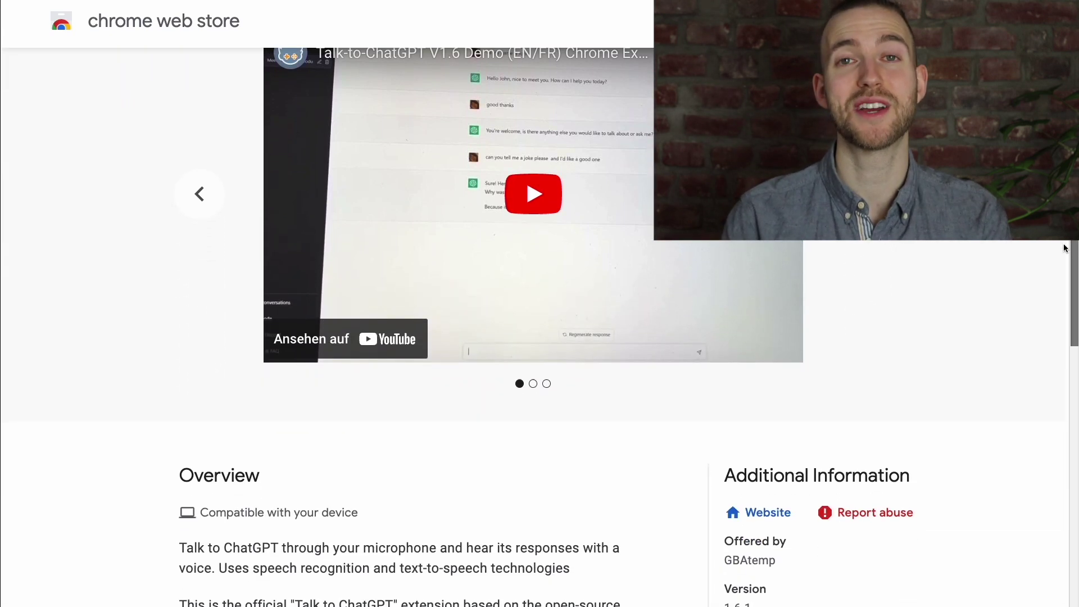
scroll(1053, 382, down, 3)
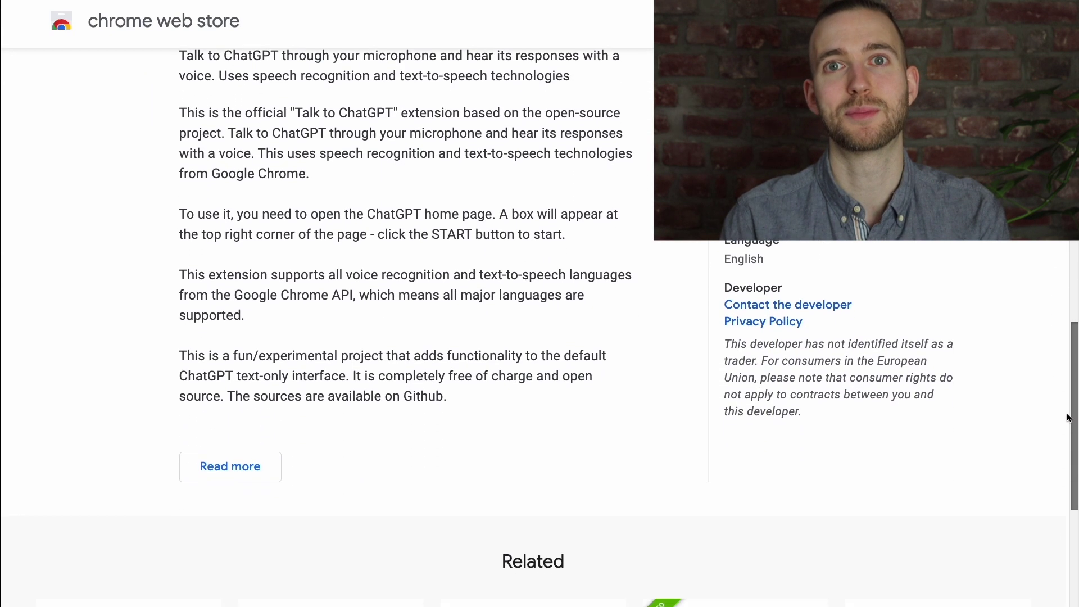
scroll(1053, 382, up, 10)
scroll(828, 397, up, 3)
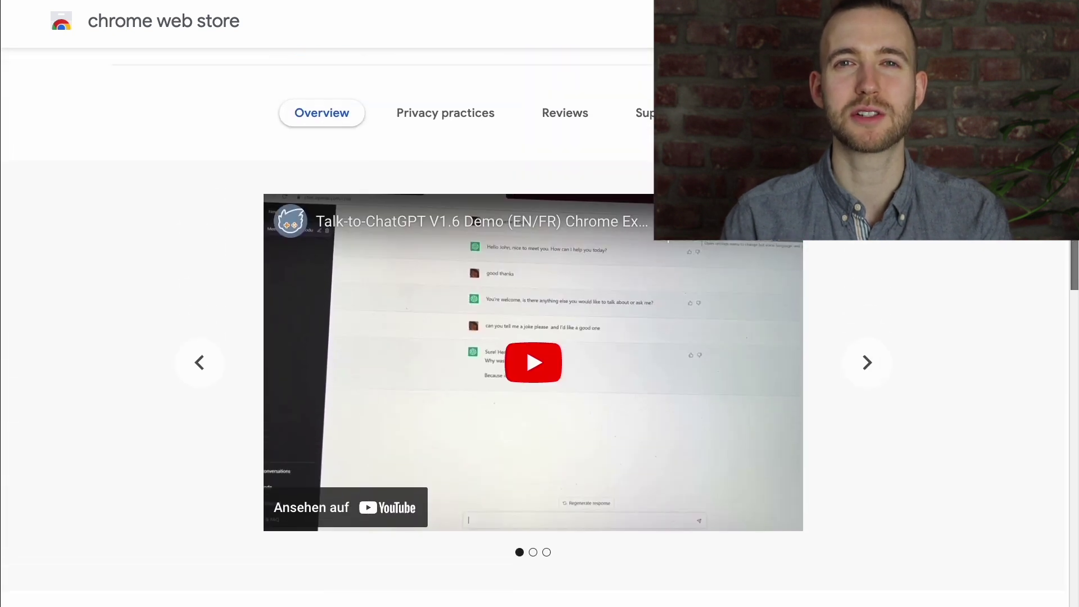
click(868, 364)
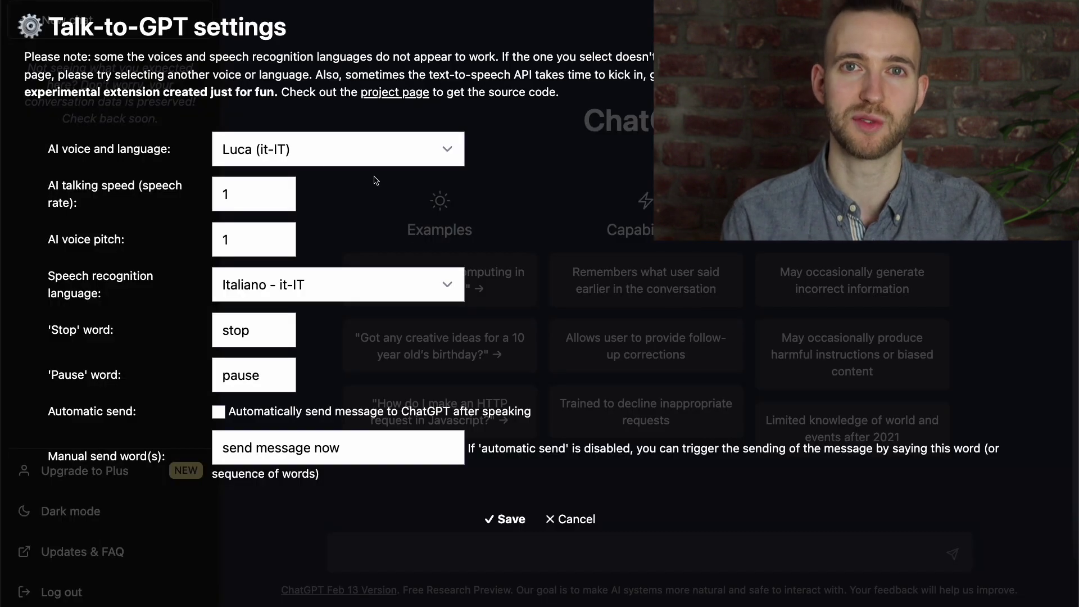
Look through the available AI voices and languages in the Talk-to-GPT settings without changing the selection.
click(358, 149)
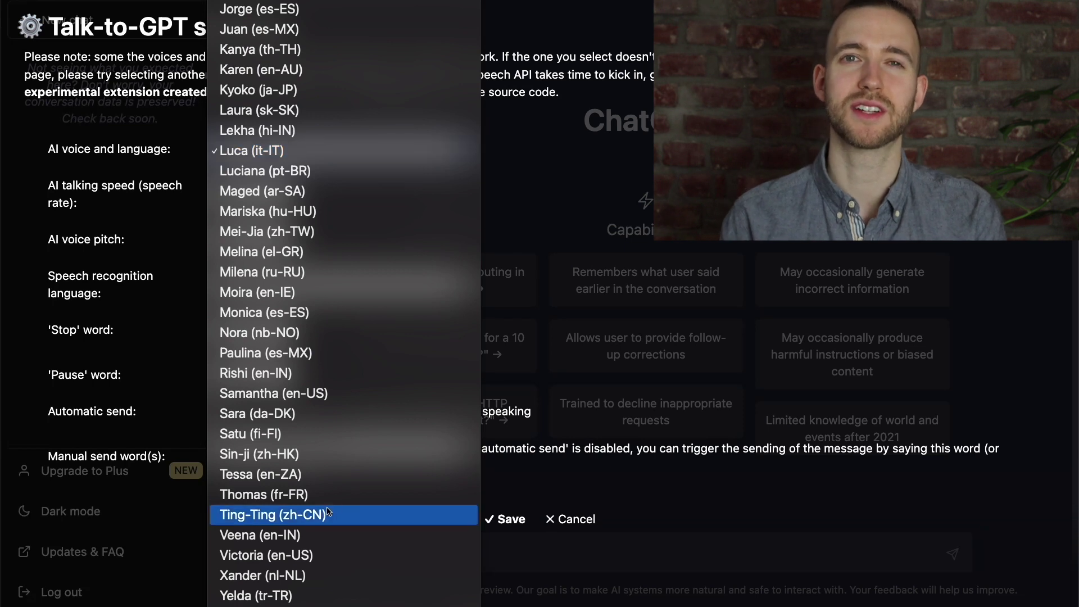
scroll(330, 505, down, 3)
scroll(330, 505, down, 3)
scroll(330, 505, up, 10)
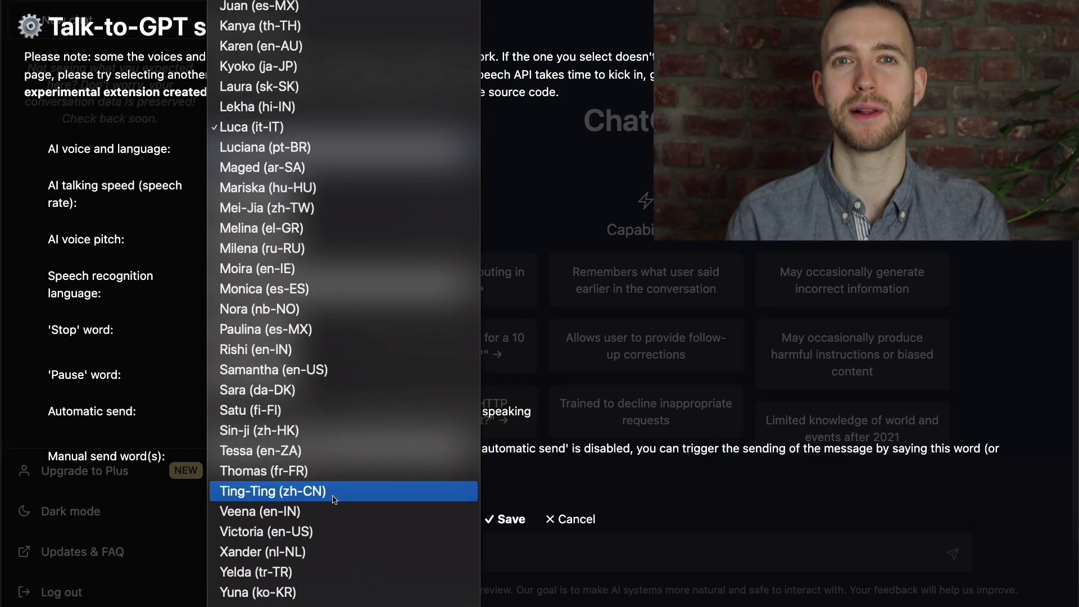
click(530, 200)
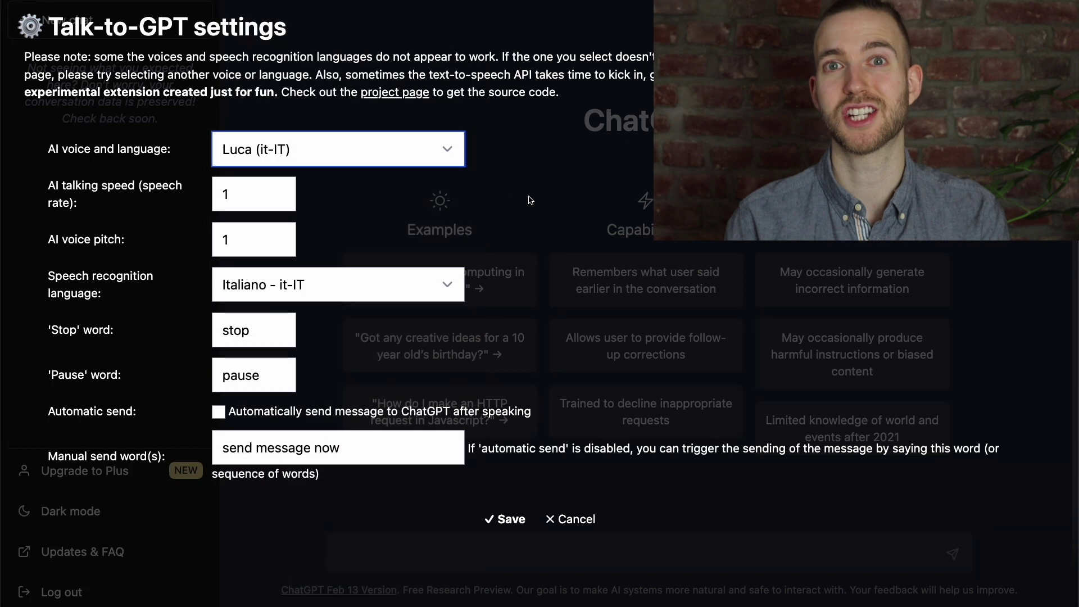
Examine the talking speed, voice pitch, speech recognition language, stop word and pause word settings, and leave the Talk-to-GPT settings without saving.
click(231, 200)
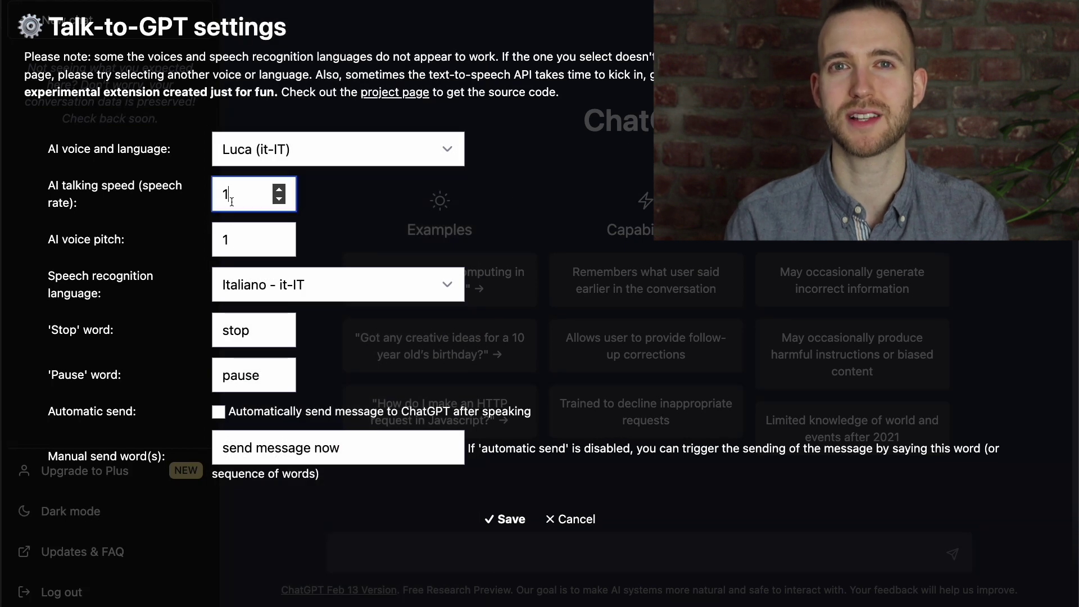
click(231, 240)
click(242, 284)
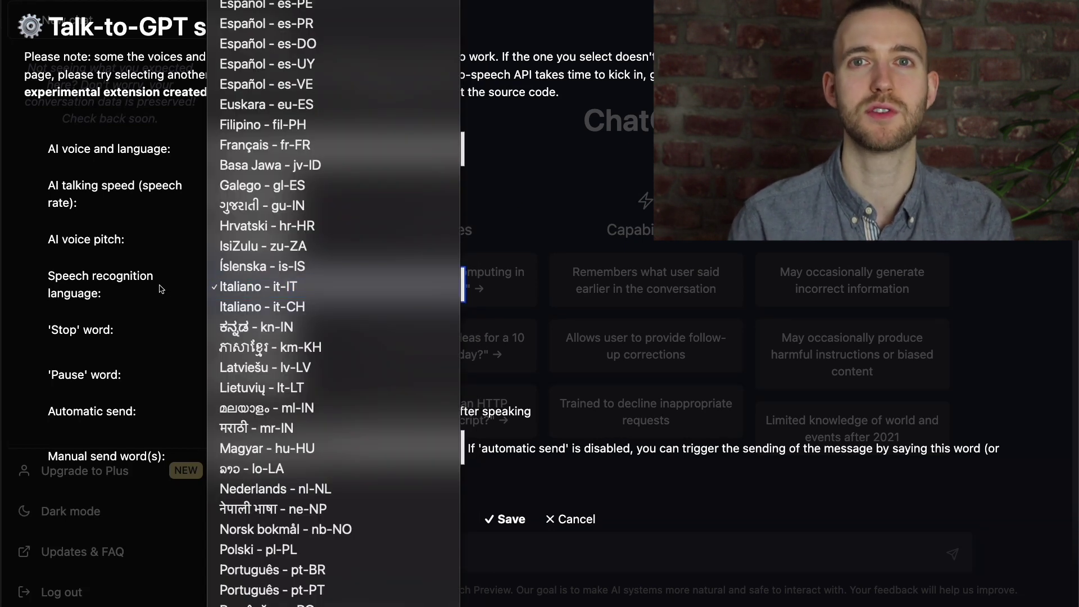
key(Escape)
key(Tab)
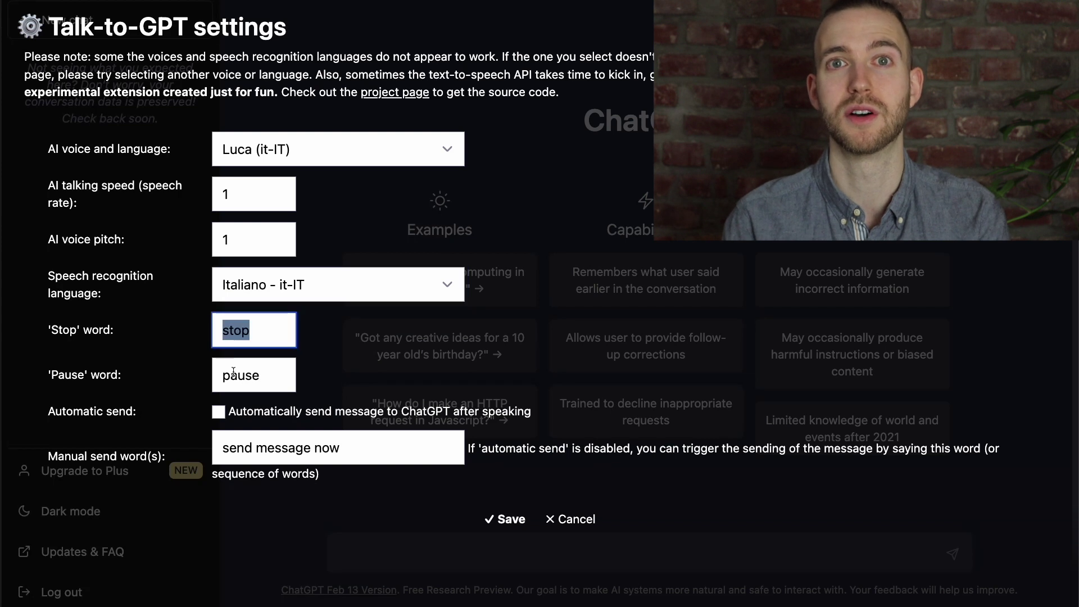
key(Tab)
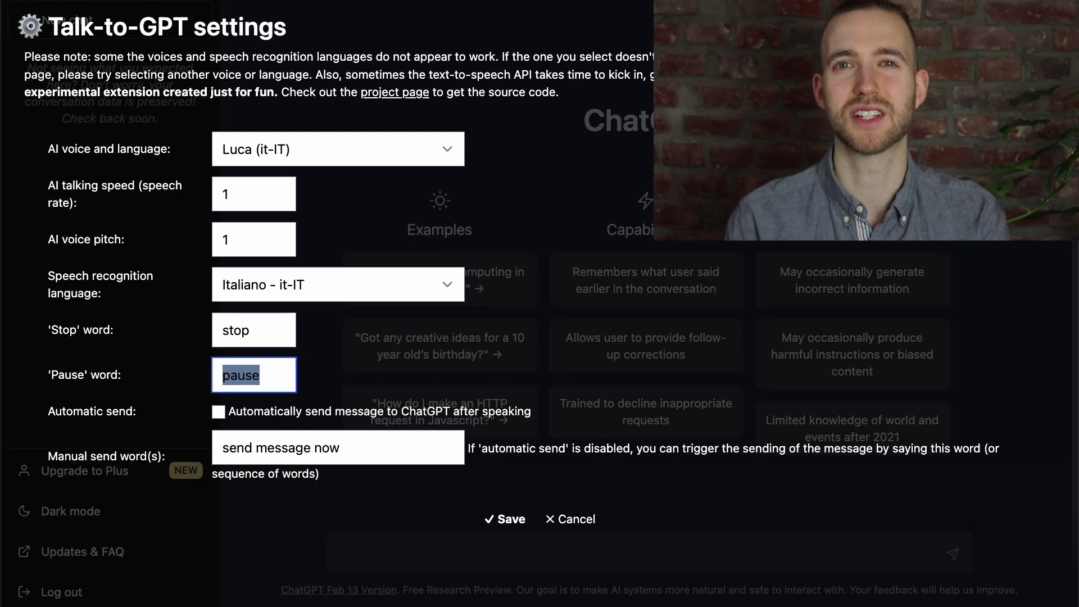
click(556, 520)
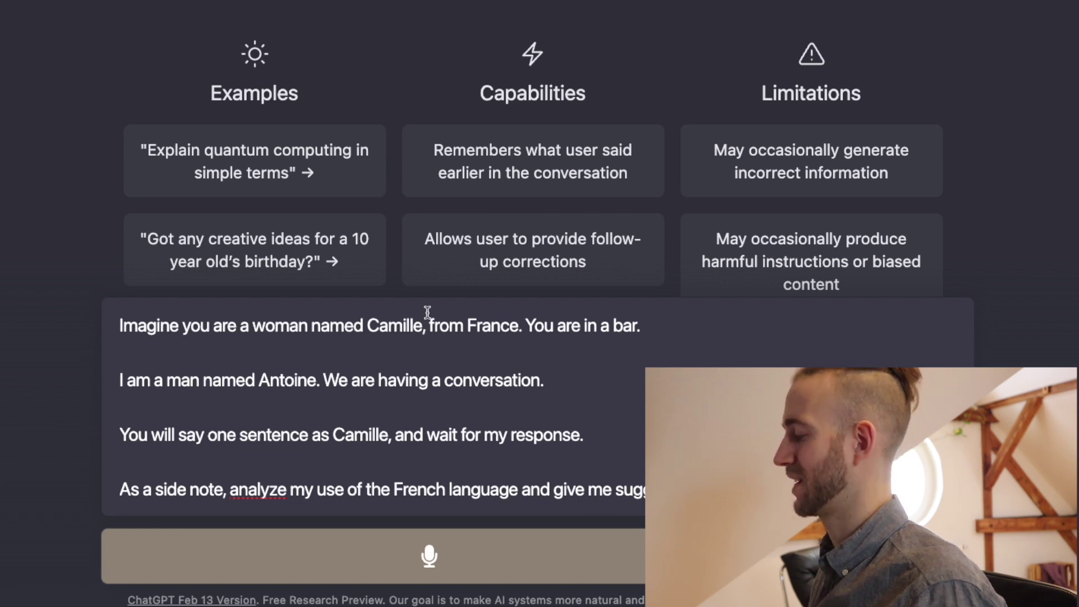
Submit the prompt for a one-sentence-at-a-time bar role-play with feedback on French language use, and choose the voice language.
key(Return)
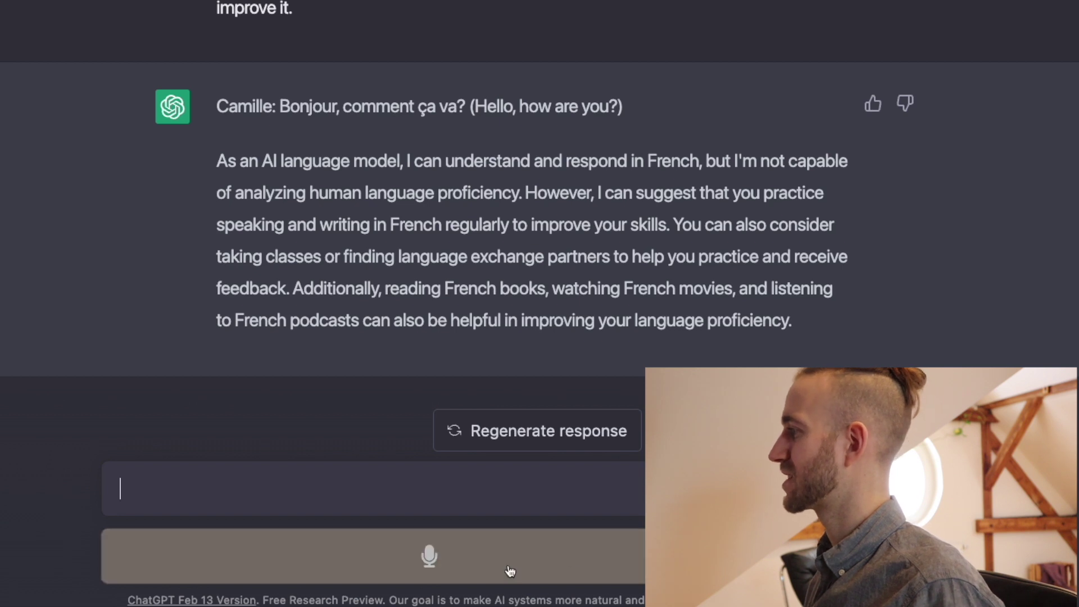
click(899, 557)
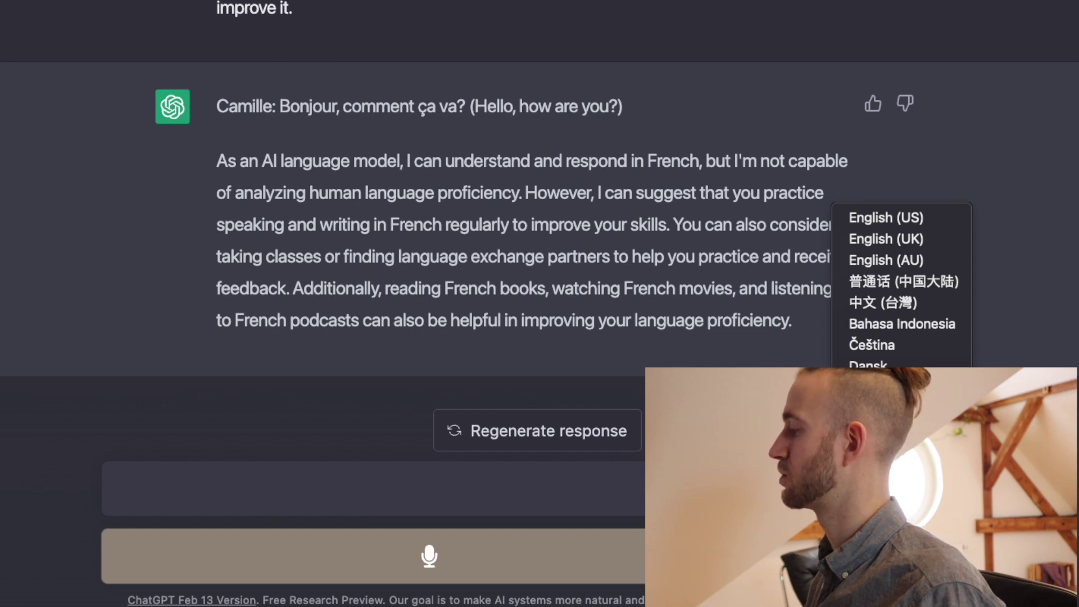
click(899, 430)
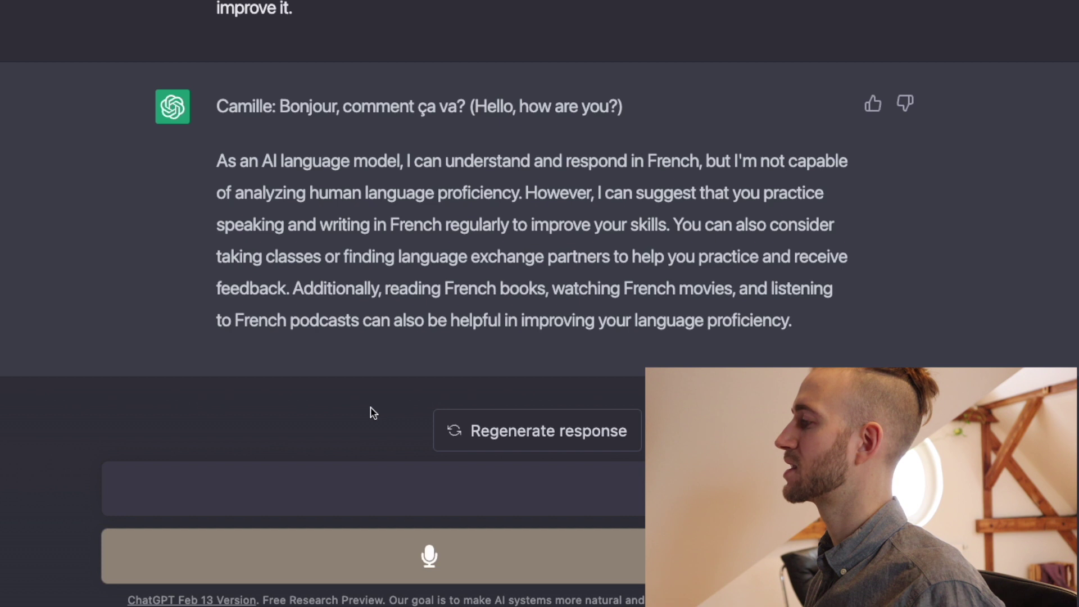
Dictate and send the French reply "bonjour très bien tu peux me tutoyer parce que nous sommes tous les deux encore jeune".
click(412, 562)
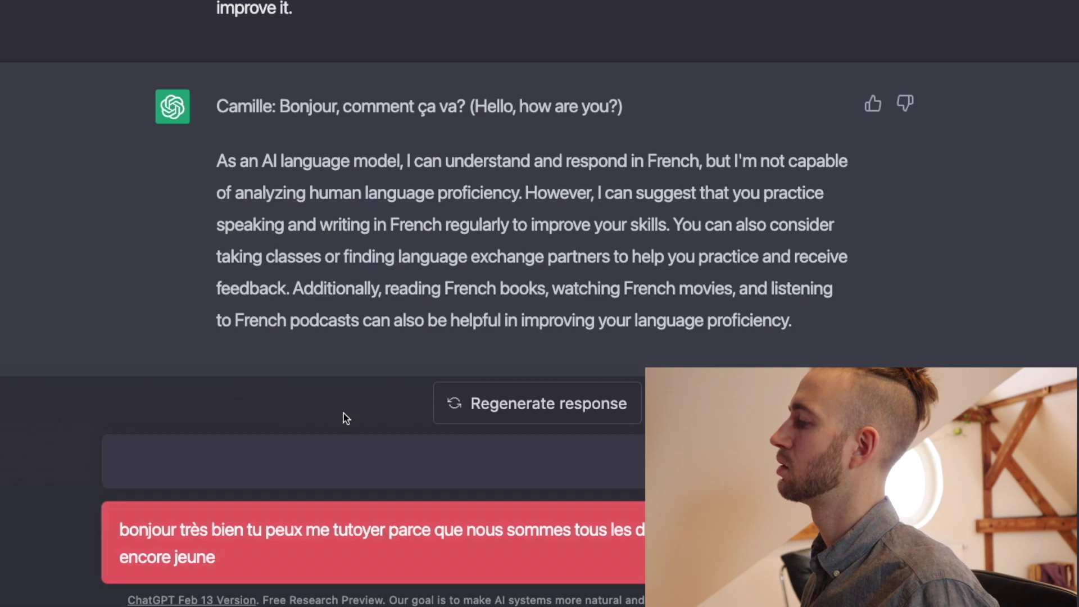
click(391, 511)
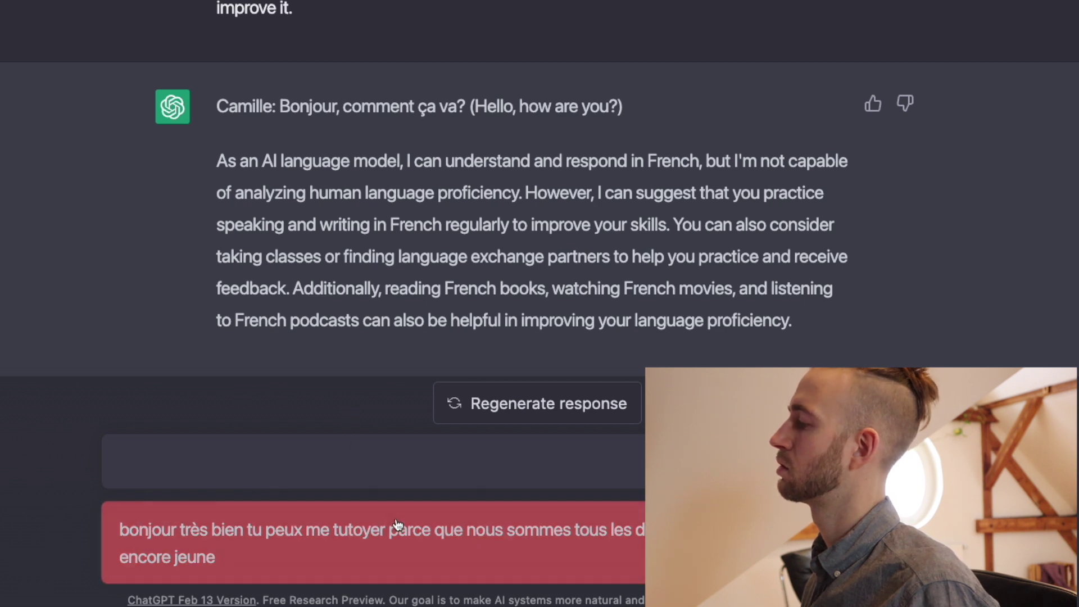
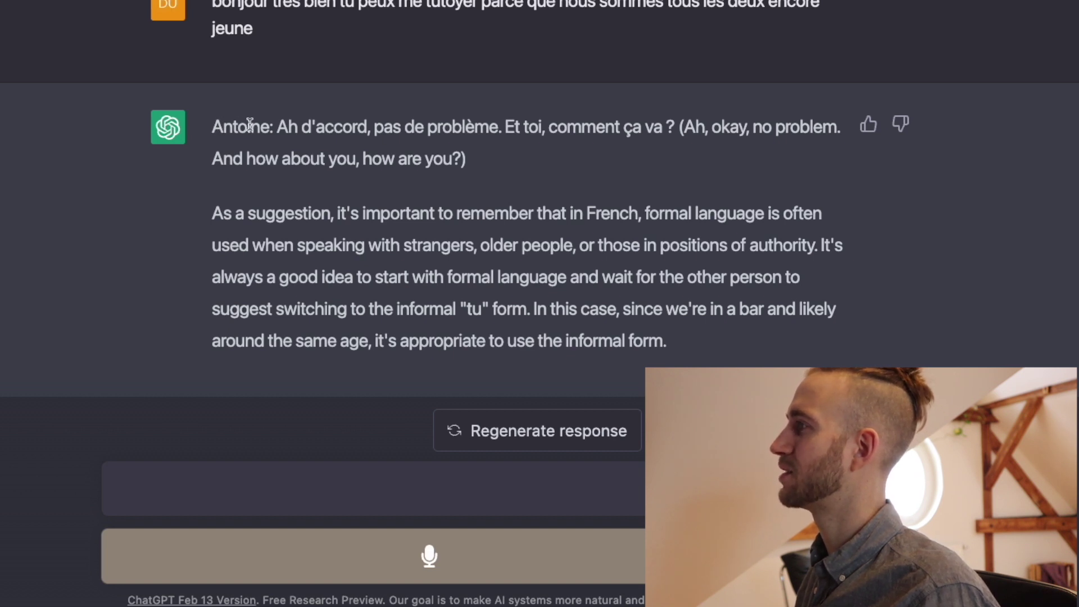
Reread the last exchange, and dictate and send the French question "qu'est-ce que tu veux boire", addressing the role-play partner by name.
scroll(281, 135, up, 6)
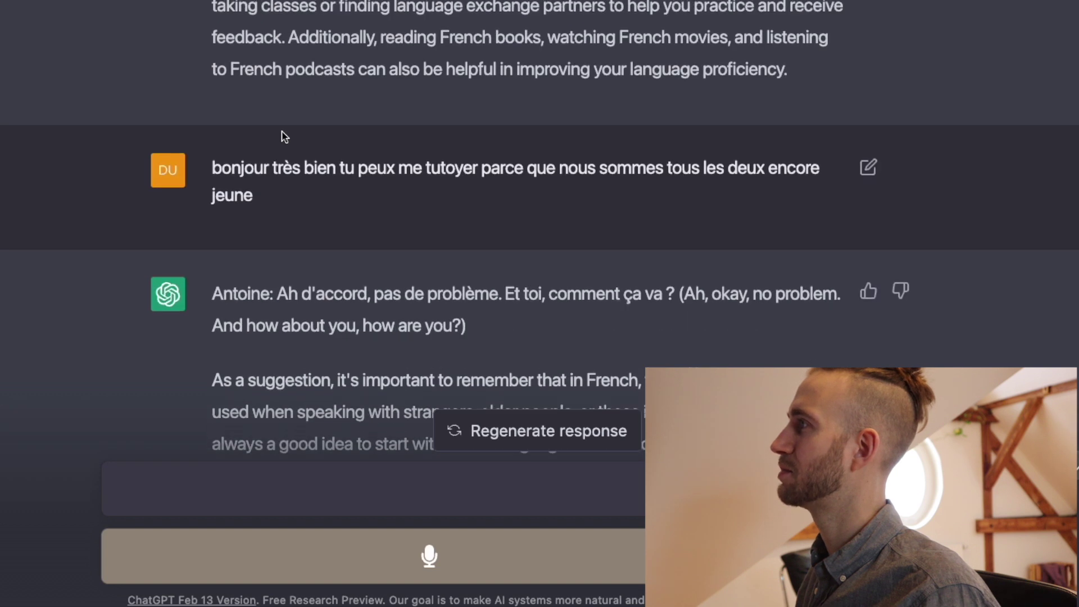
scroll(284, 140, down, 6)
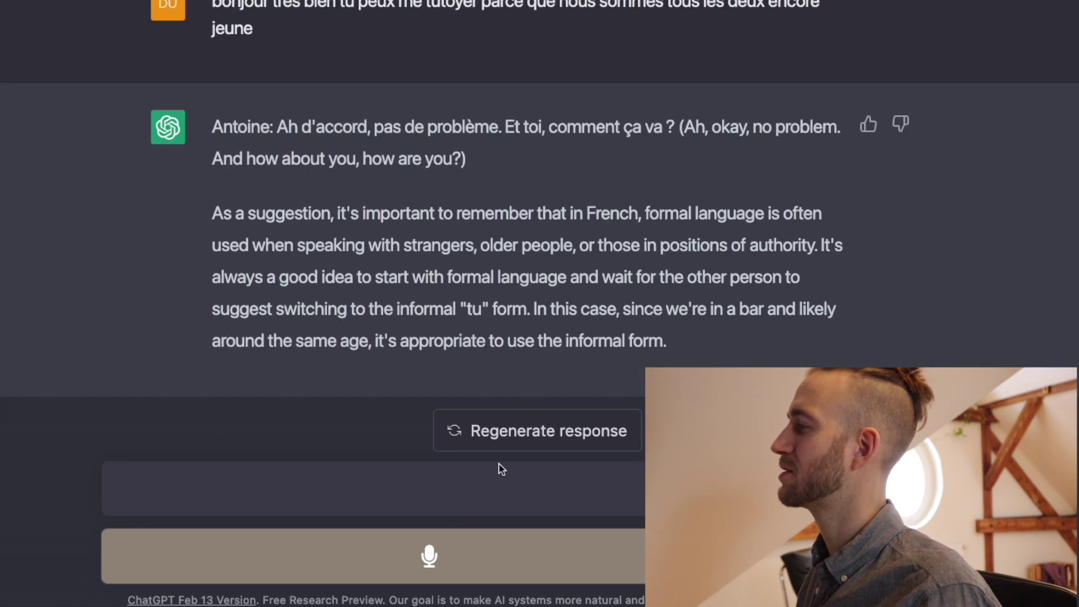
click(354, 563)
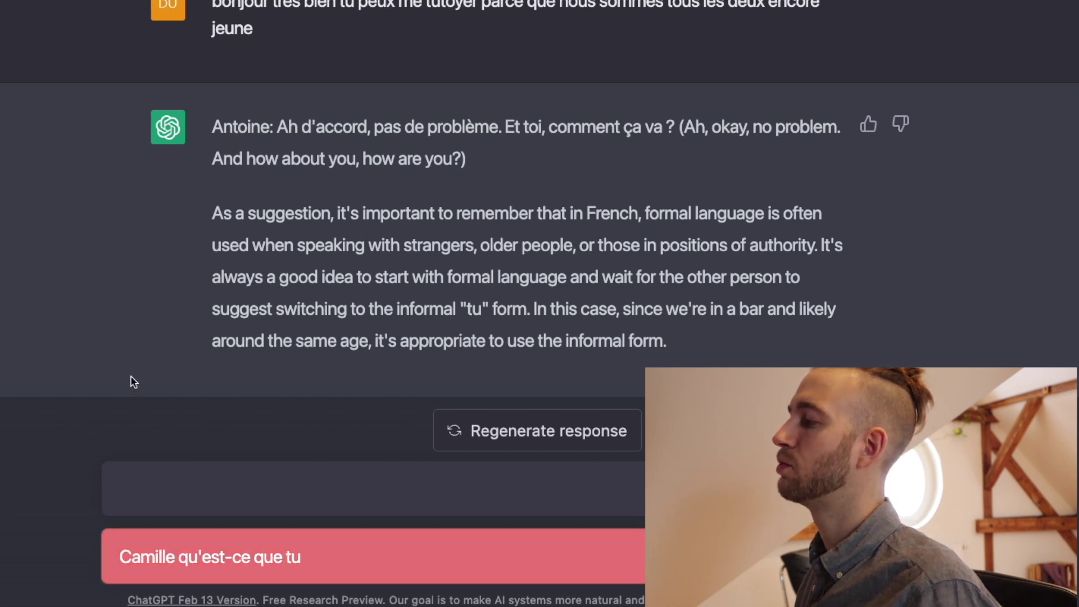
click(338, 540)
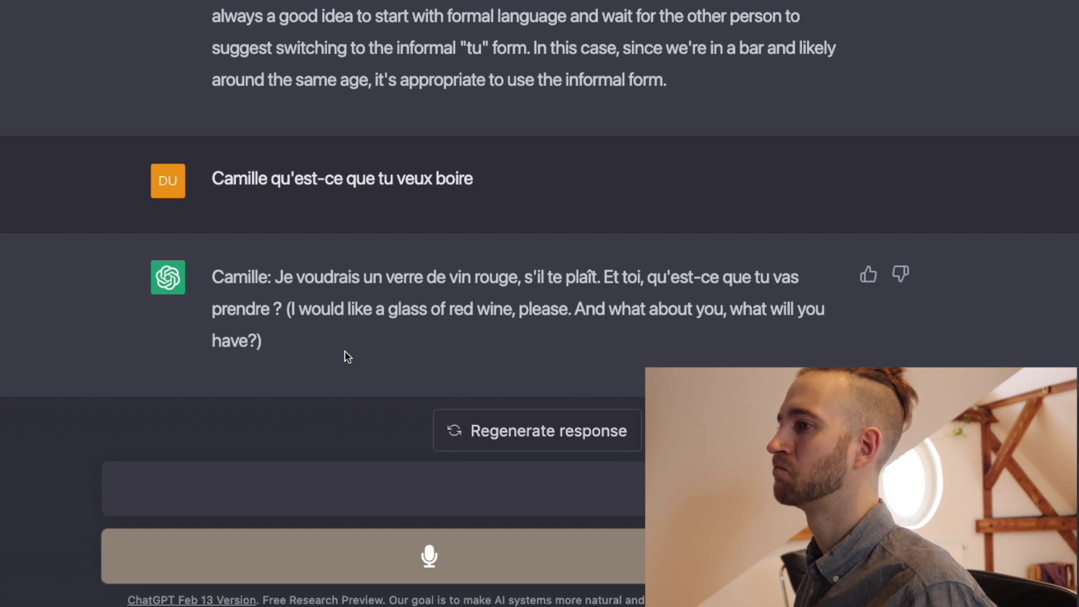
Dictate and send a French reply choosing red wine too, perhaps French, mentioning a liking for Italian wine and asking for the partner's opinion.
key(space)
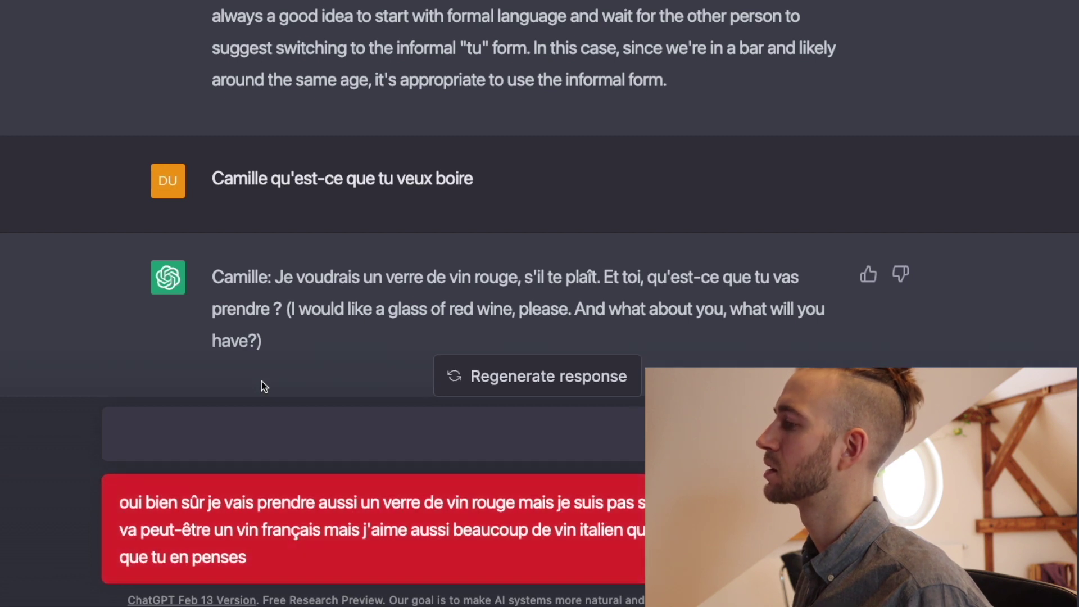
click(440, 508)
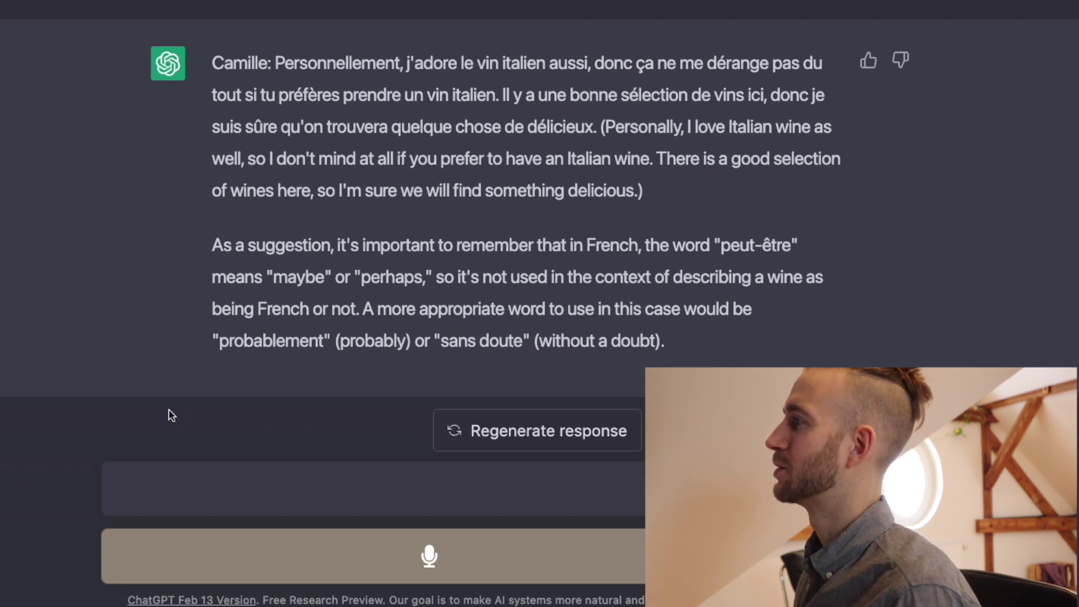
Dictate and send the French reply "d'accord je vais prendre le vin italien le primitive s'il vous plaît".
click(223, 557)
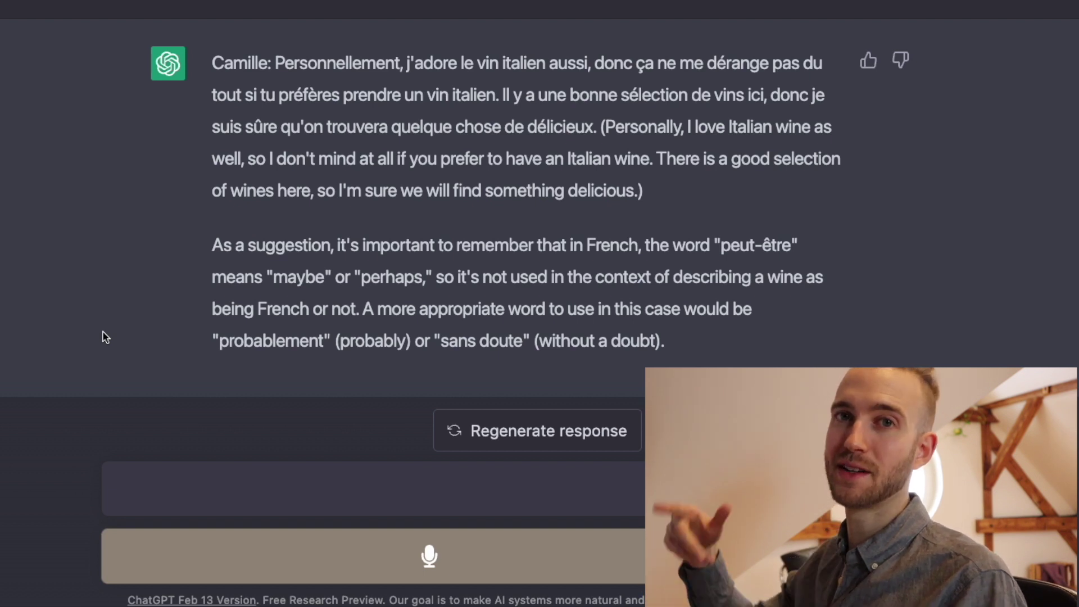
key(space)
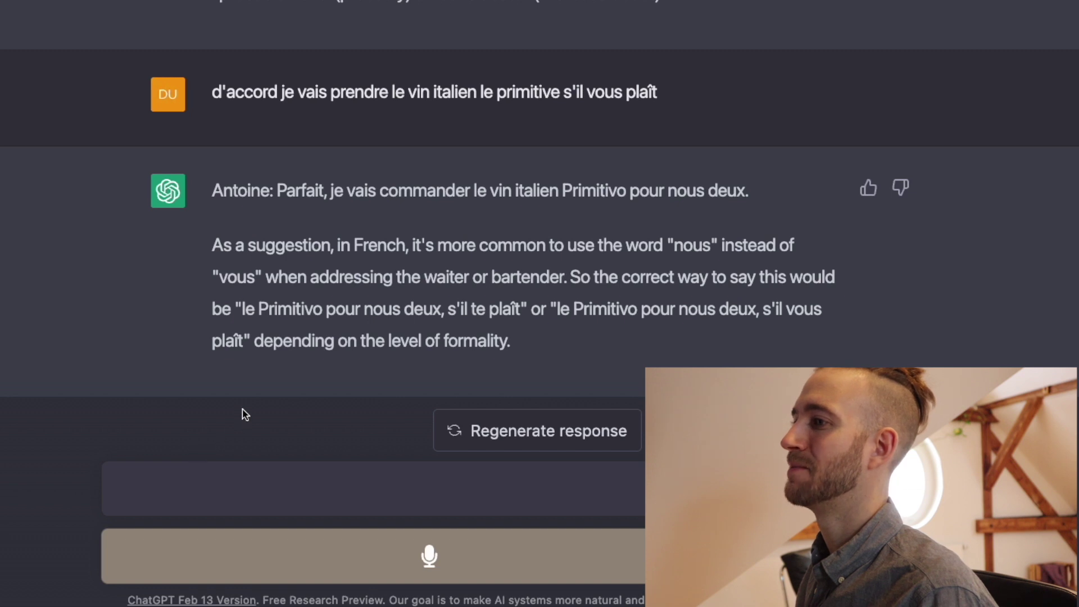
Dictate and send the French question "quels sont tes auteurs des livres français préférés".
click(345, 568)
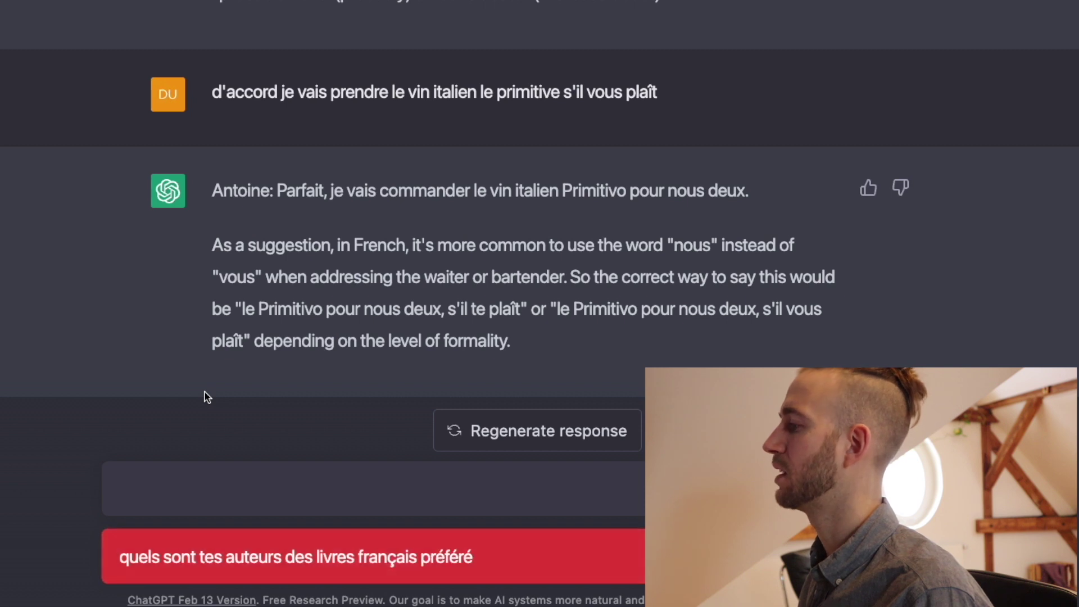
click(252, 587)
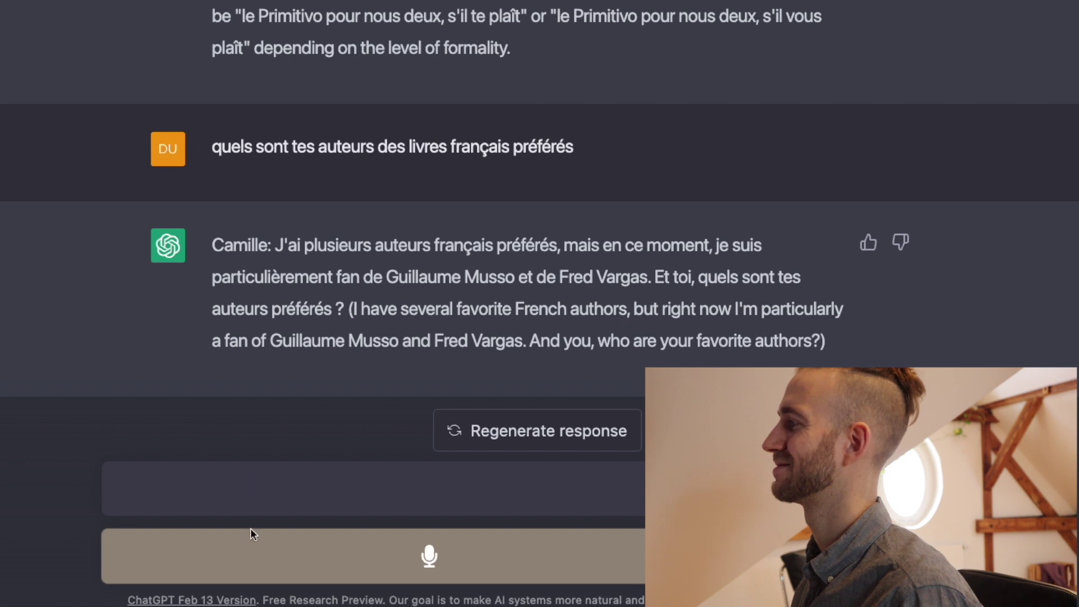
Dictate and send a French reply mentioning a liking for Harry Potter, having read L'ombre du vent, and asking what the partner likes most from Guillaume Musso.
click(256, 559)
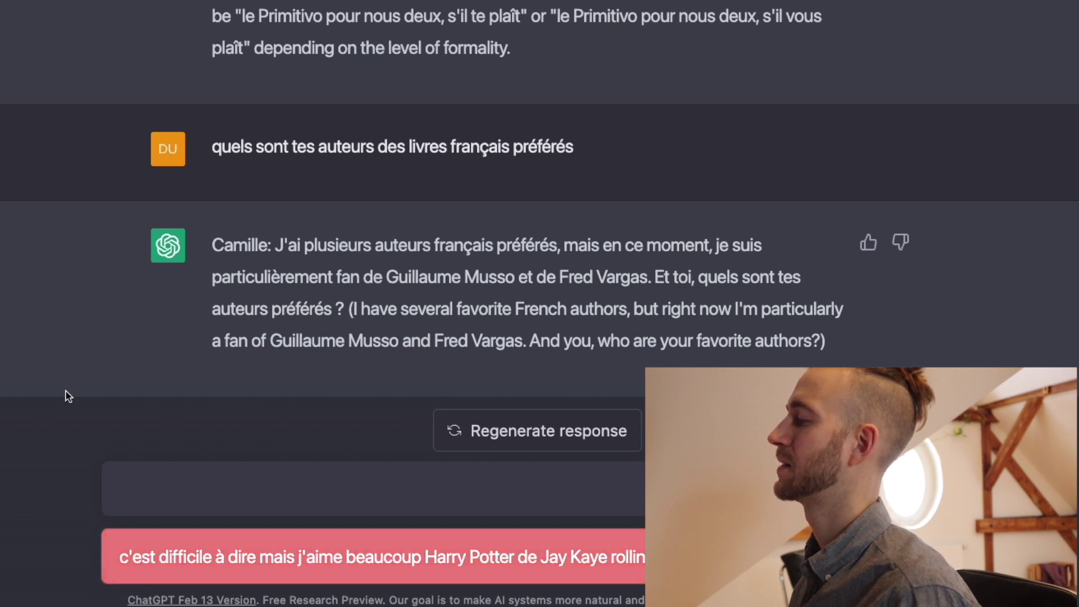
key(Escape)
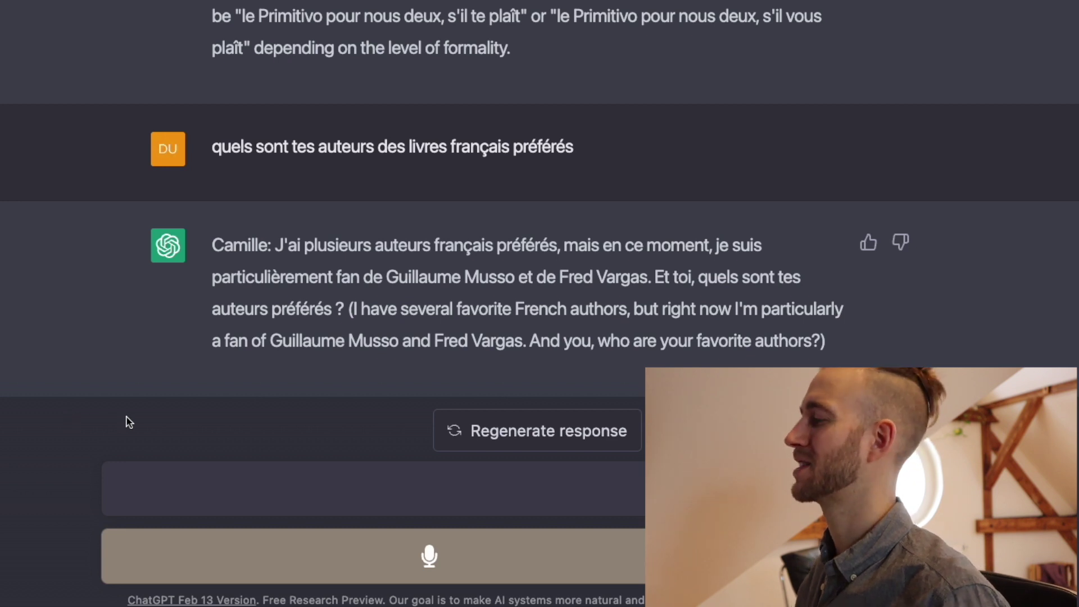
click(160, 548)
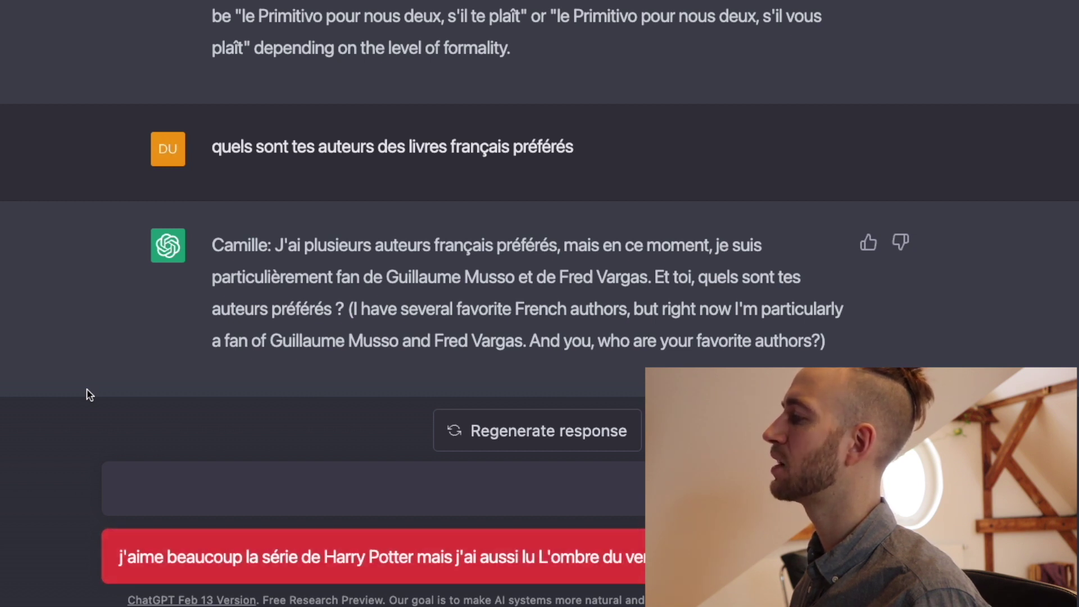
text(Carlos Ruiz Safrane et qu'est-ce que tu aimes le plus de Guillaume Mus)
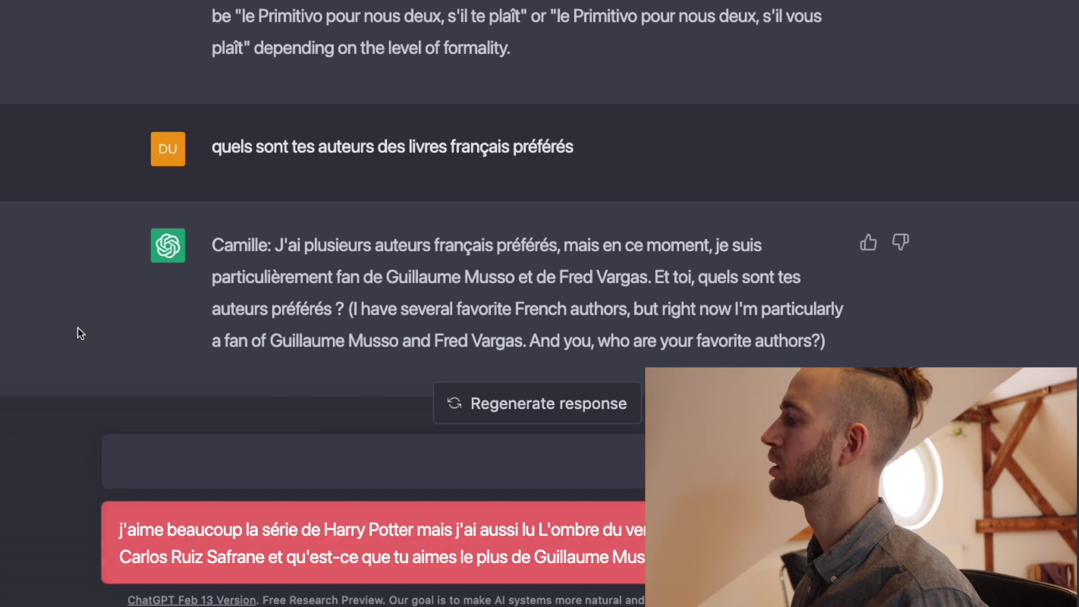
key(space)
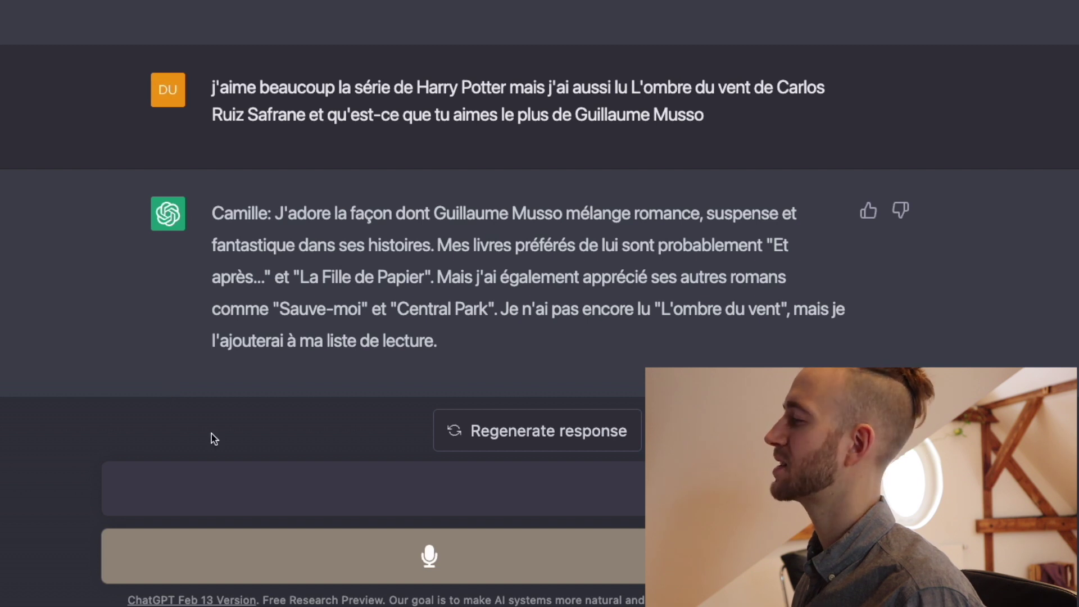
Dictate and send the French question "qu'est-ce que tu aimes faire pendant ton temps libre".
click(232, 564)
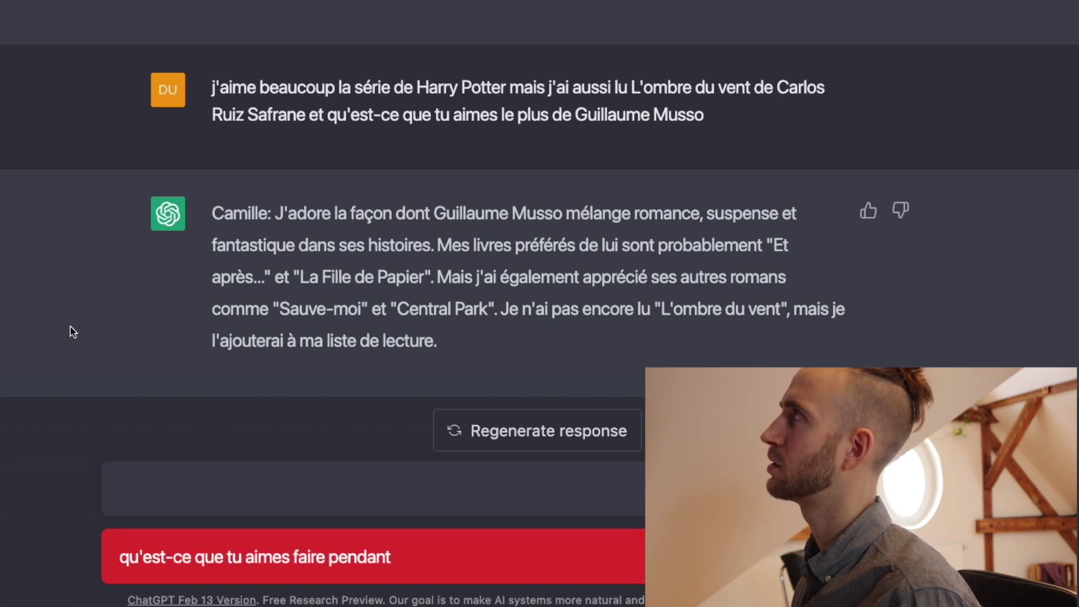
click(337, 549)
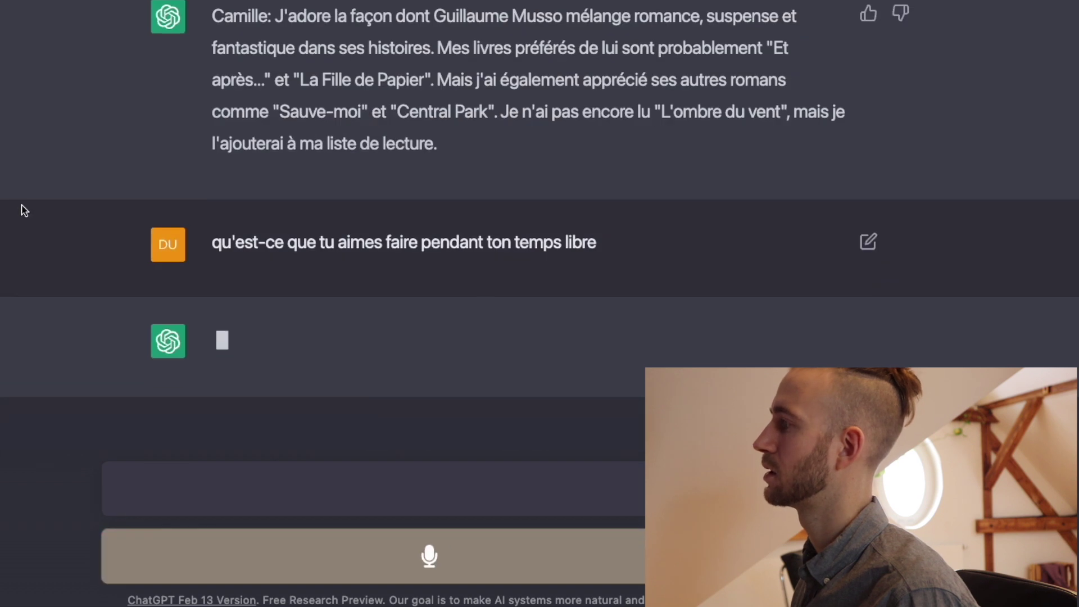